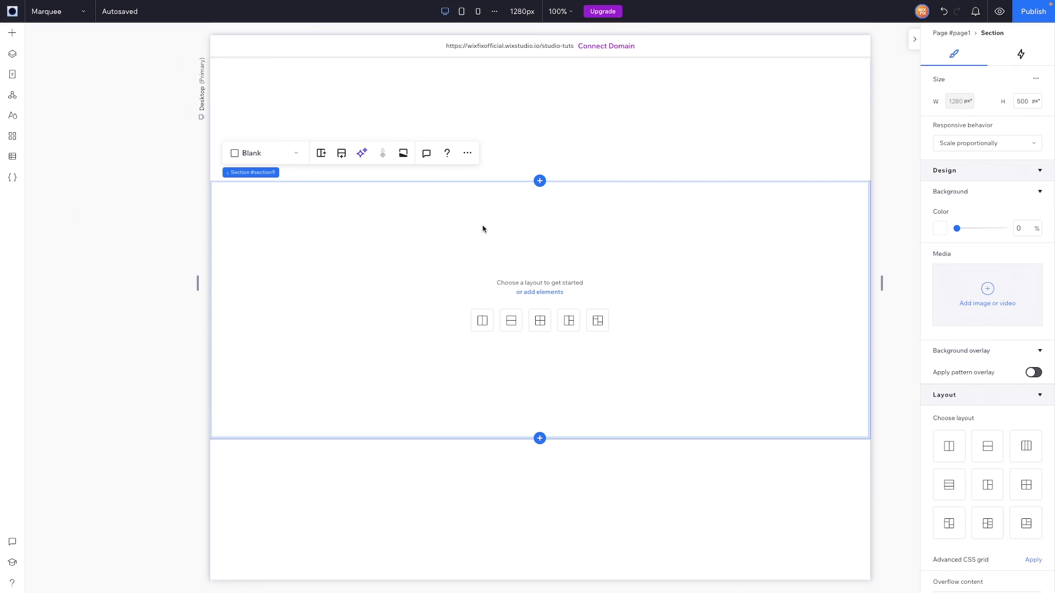
- Open the Add Elements panel from the left toolbar
left_click(13, 33)
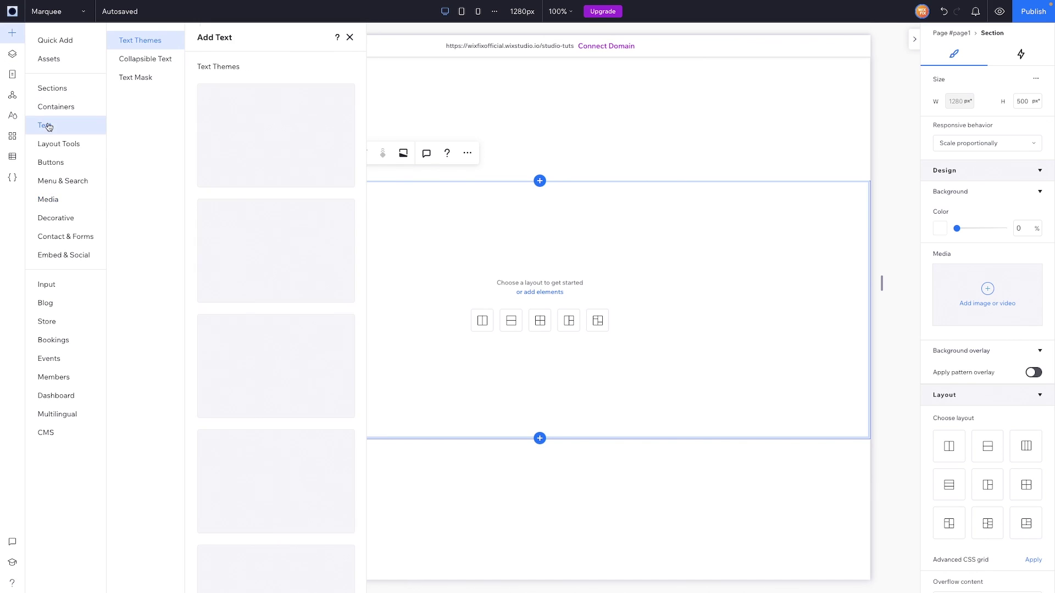
- Add a Heading 6 text box and replace its placeholder with 'FREE SHIPPING'
left_click(219, 213)
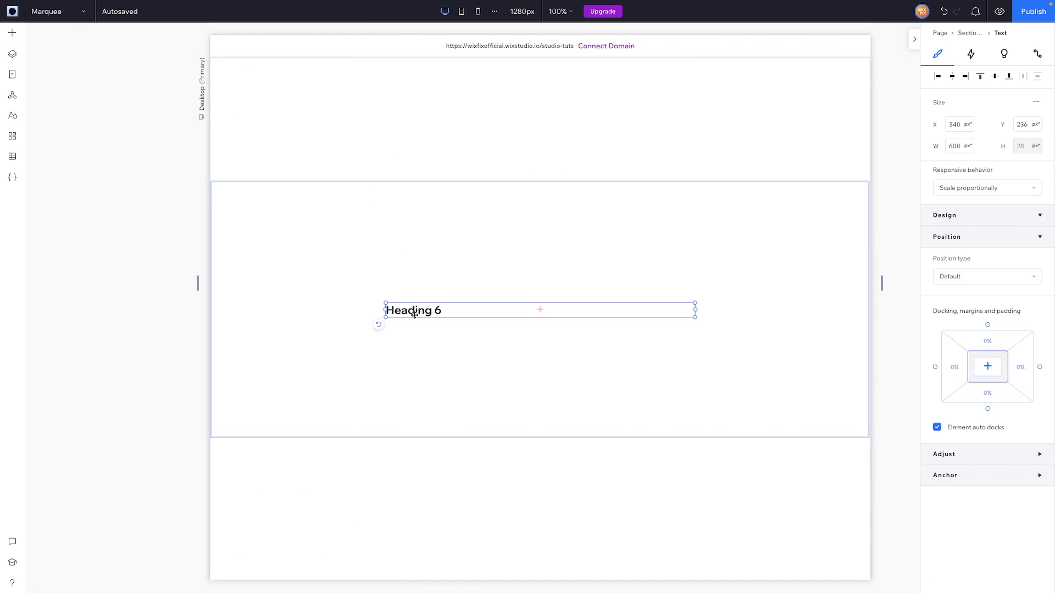
double_click(416, 311)
key("BackSpace")
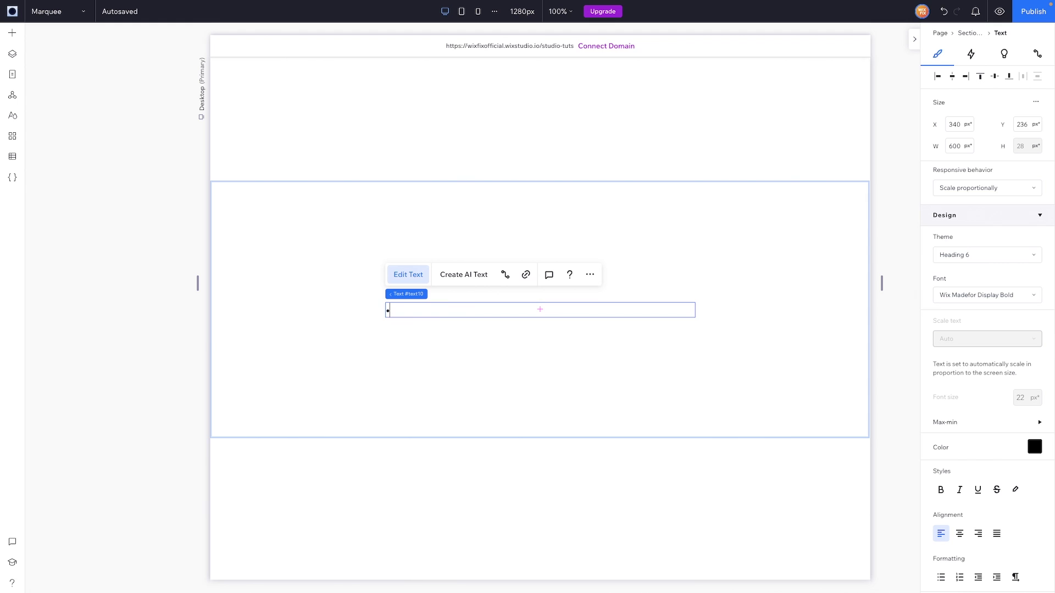
type("F")
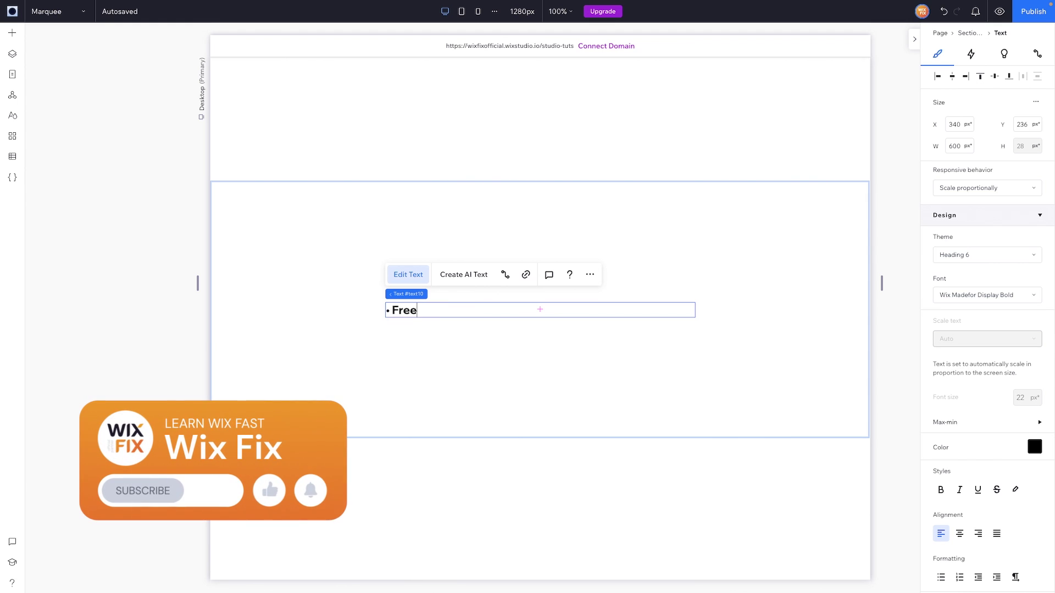
type("REE SHIPPING")
- Copy and paste the phrase so '• FREE SHIPPING' repeats three times, then reselect the box
key("ctrl+a")
key("ctrl+c")
key("End")
key("ctrl+v")
key("ctrl+v")
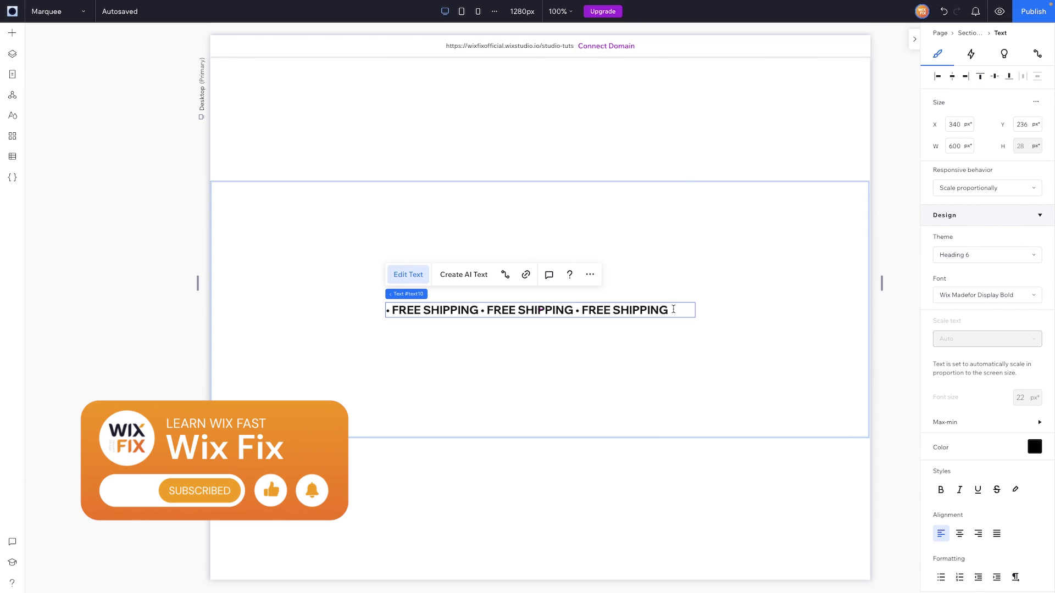
left_click(707, 320)
left_click(402, 311)
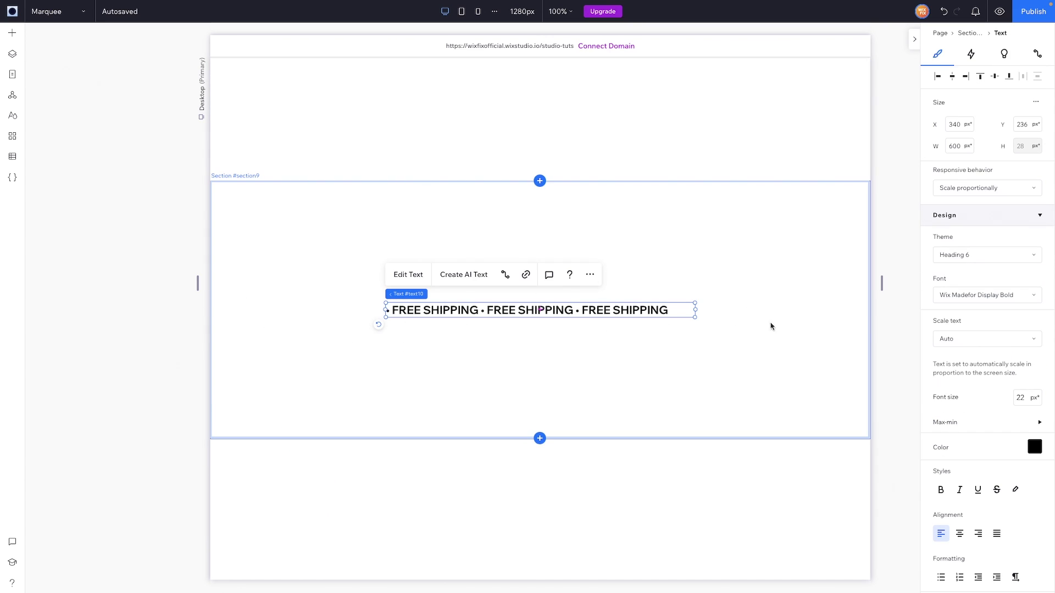
- Set the text box width to 100% so it spans the full section
left_click(955, 146)
type("1")
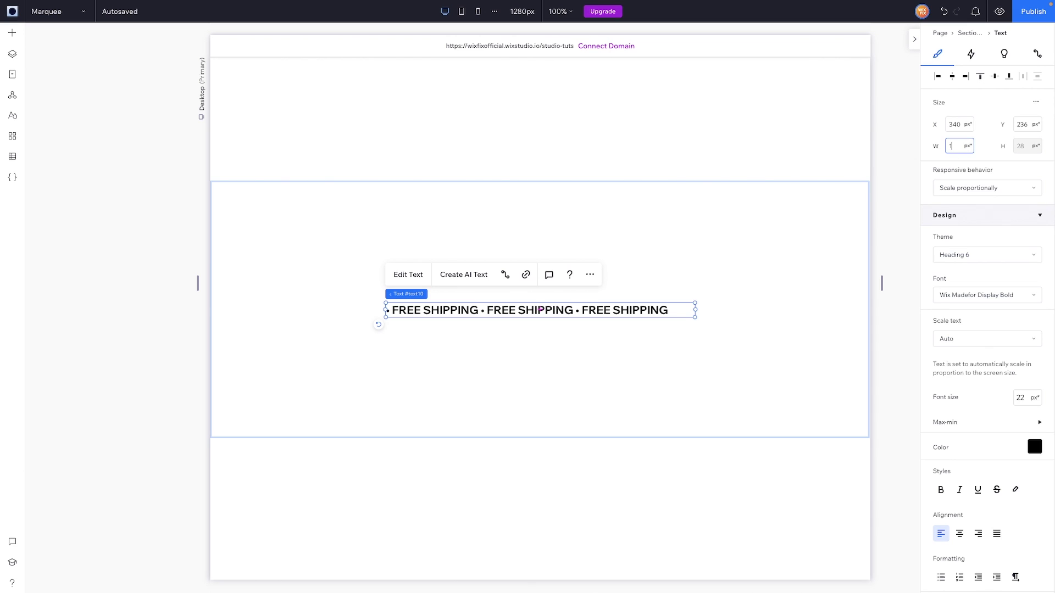
type("00%")
key("Return")
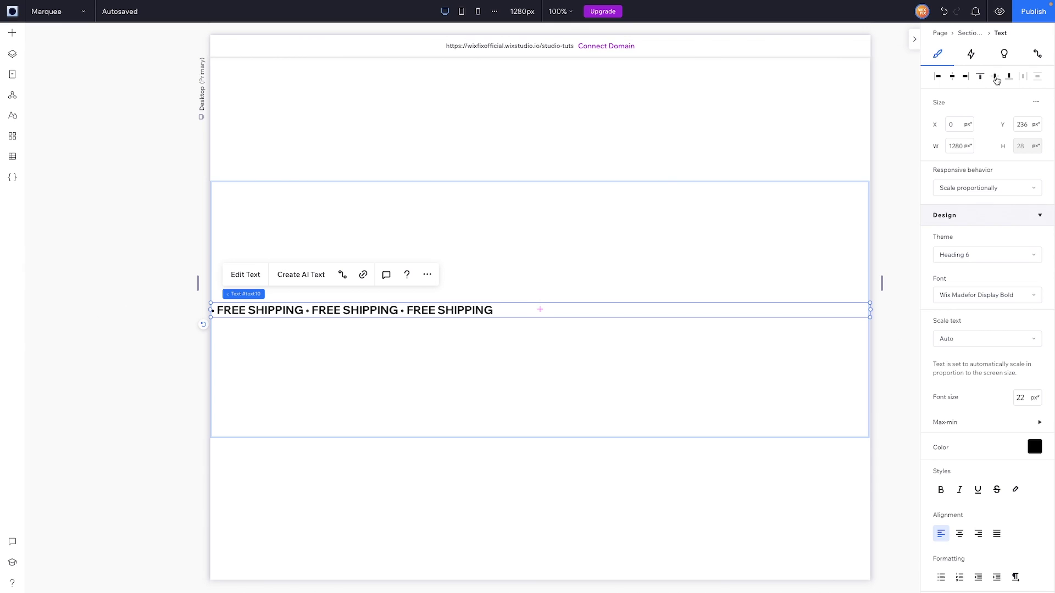
- Paste more copies at the end for seven '• FREE SHIPPING' repeats, then select all the text
double_click(475, 310)
left_click(499, 311)
key("ctrl+v")
key("ctrl+v")
key("ctrl+v")
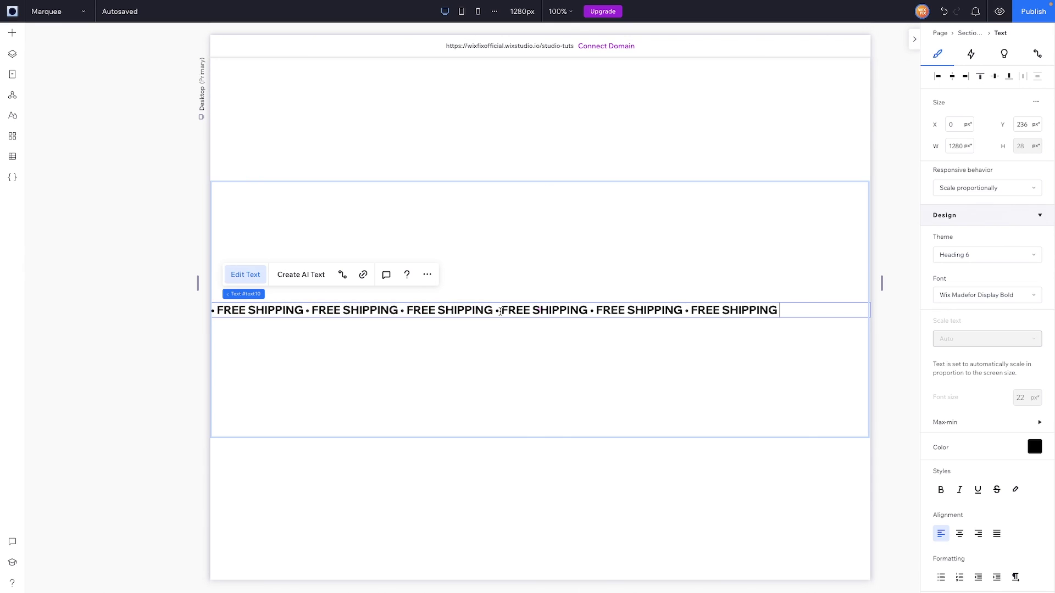
key("ctrl+v")
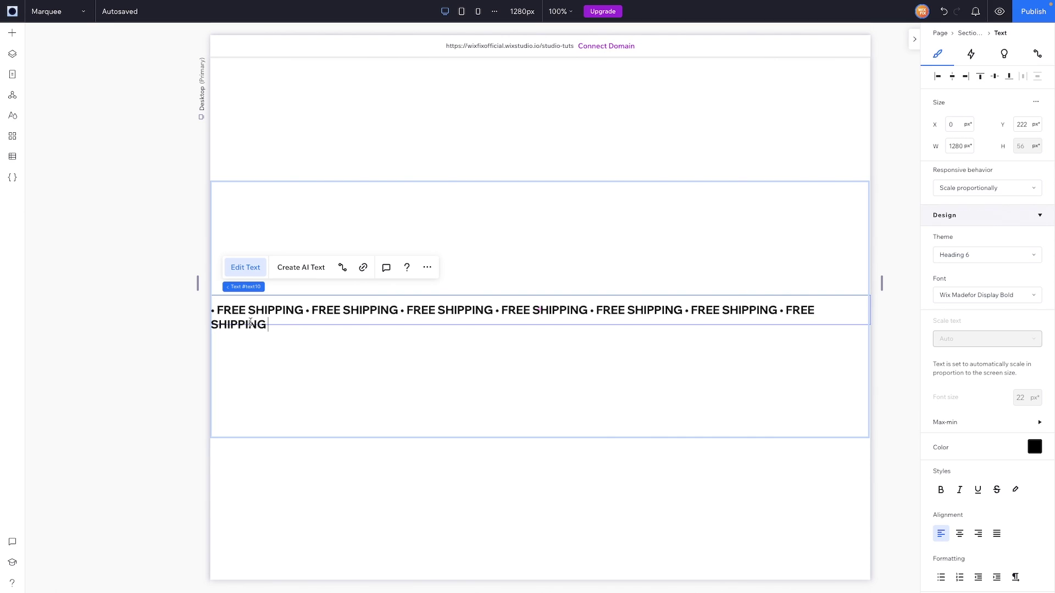
key("ctrl+a")
- Lower the marquee text's font size to 19 px
left_click(1026, 398)
key("BackSpace")
type("1")
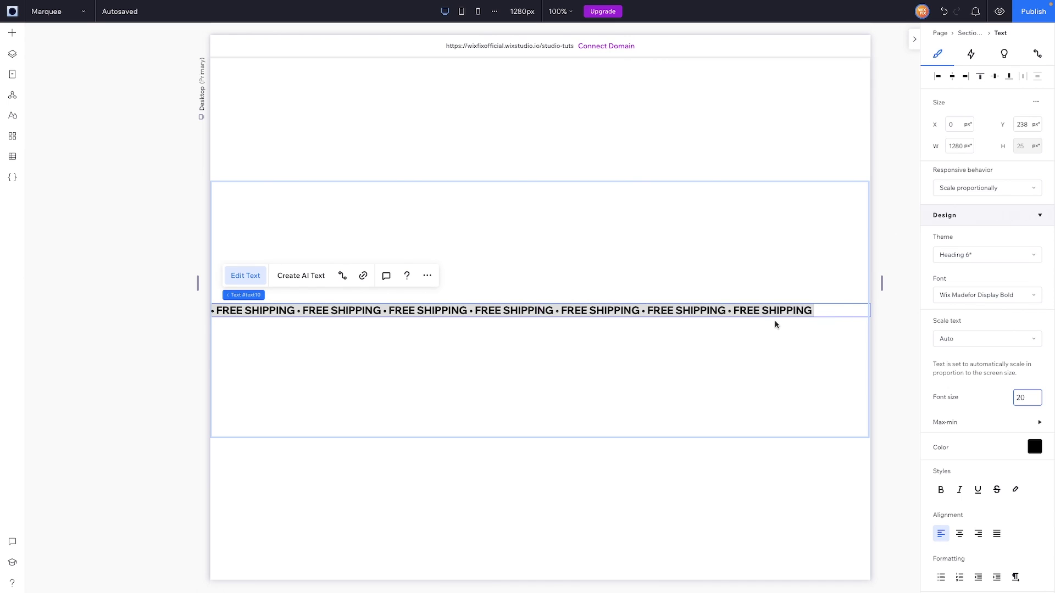
key("Down")
- Paste one more '• FREE SHIPPING' for eight repeats and reselect the text box
left_click(784, 310)
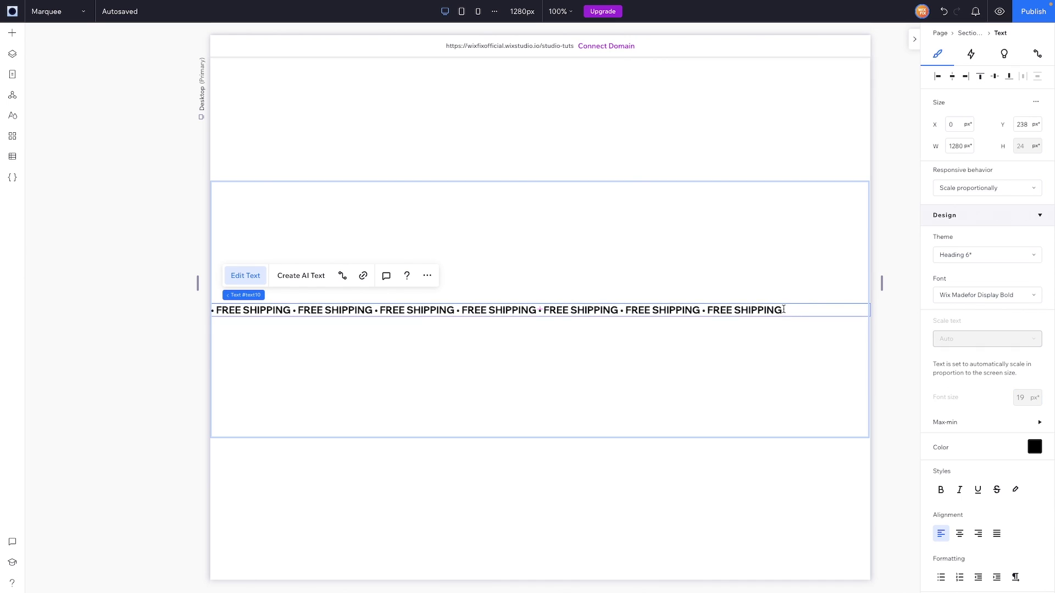
key("ctrl+v")
left_click(739, 379)
left_click(461, 311)
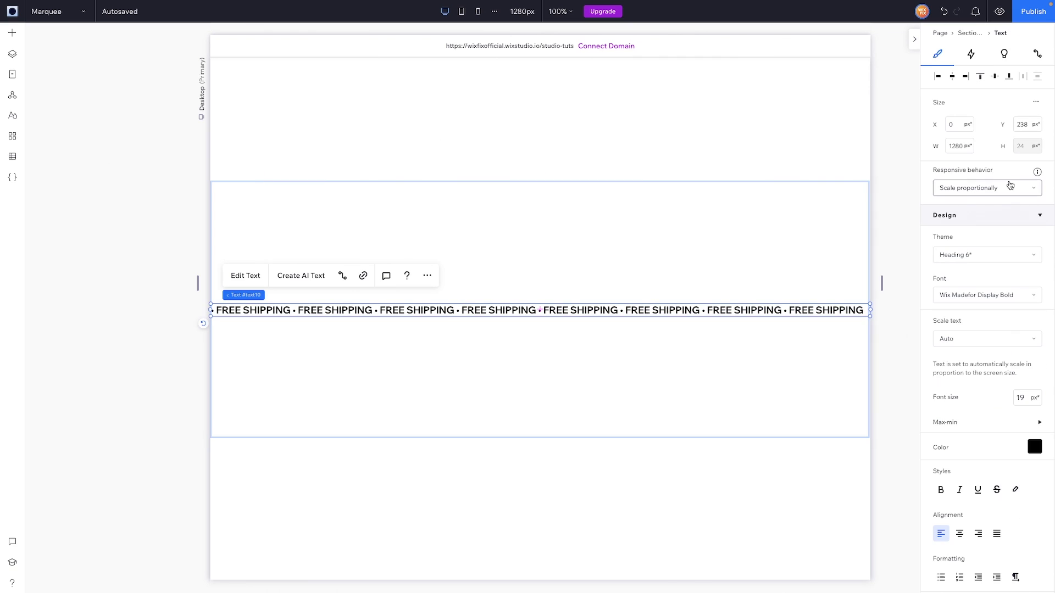
left_click(970, 54)
- Add the Cross preset as a Loop animation on the marquee text
left_click(956, 255)
left_click(951, 278)
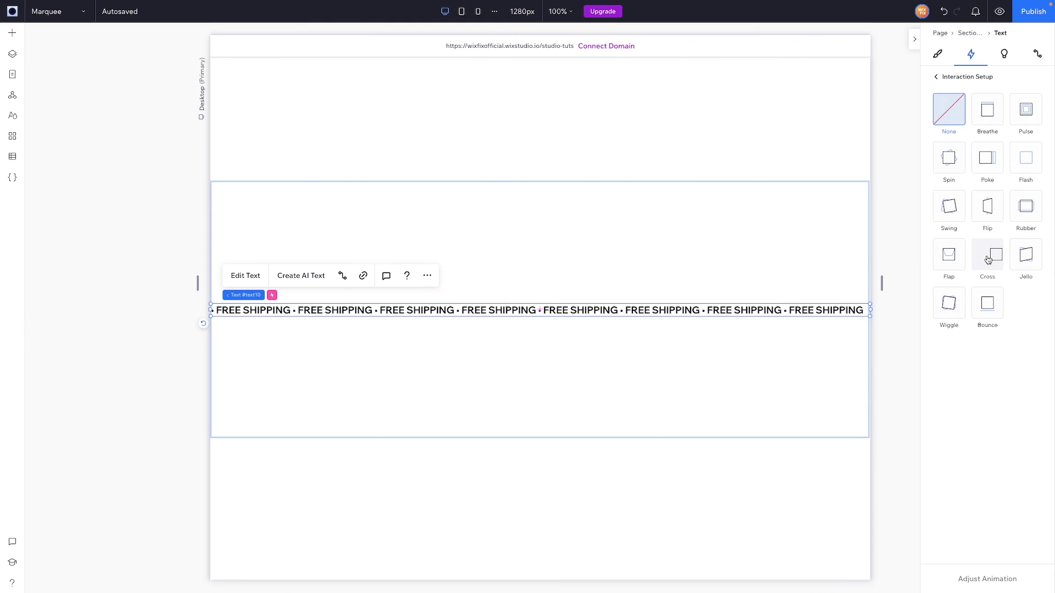
left_click(988, 260)
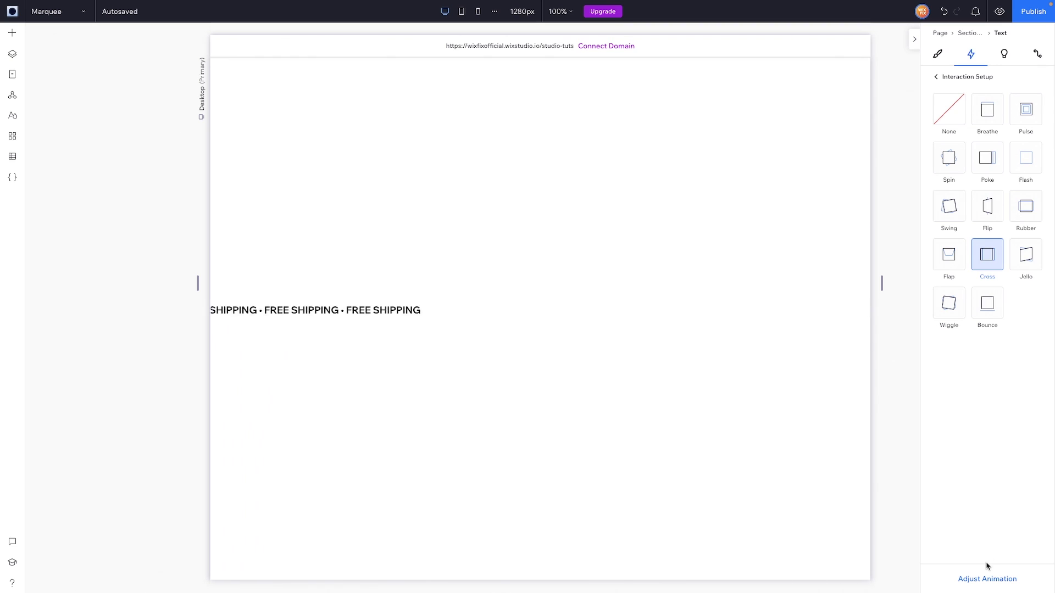
left_click(971, 252)
left_click(951, 279)
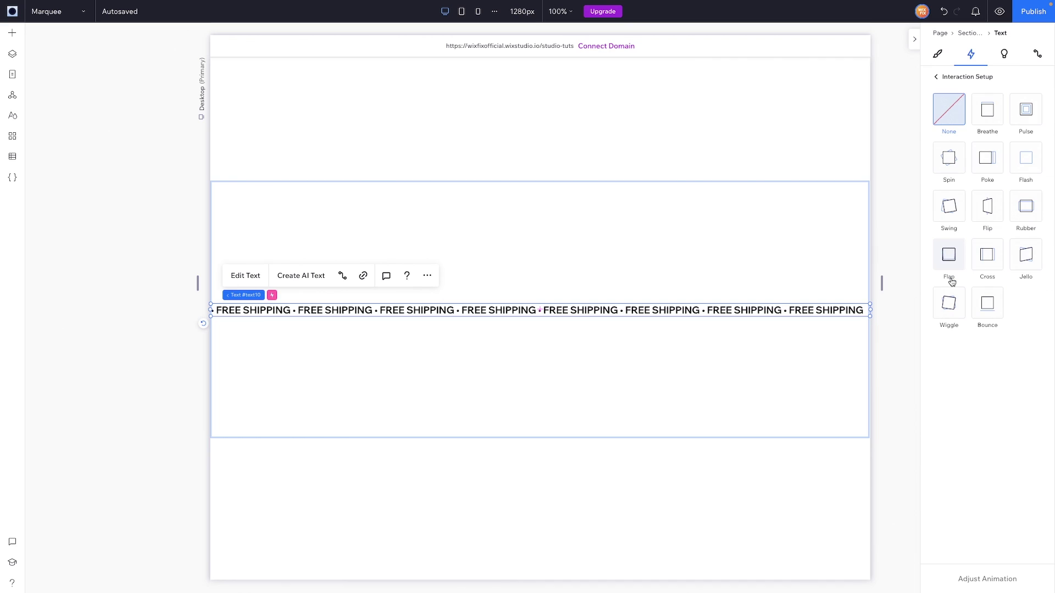
left_click(990, 263)
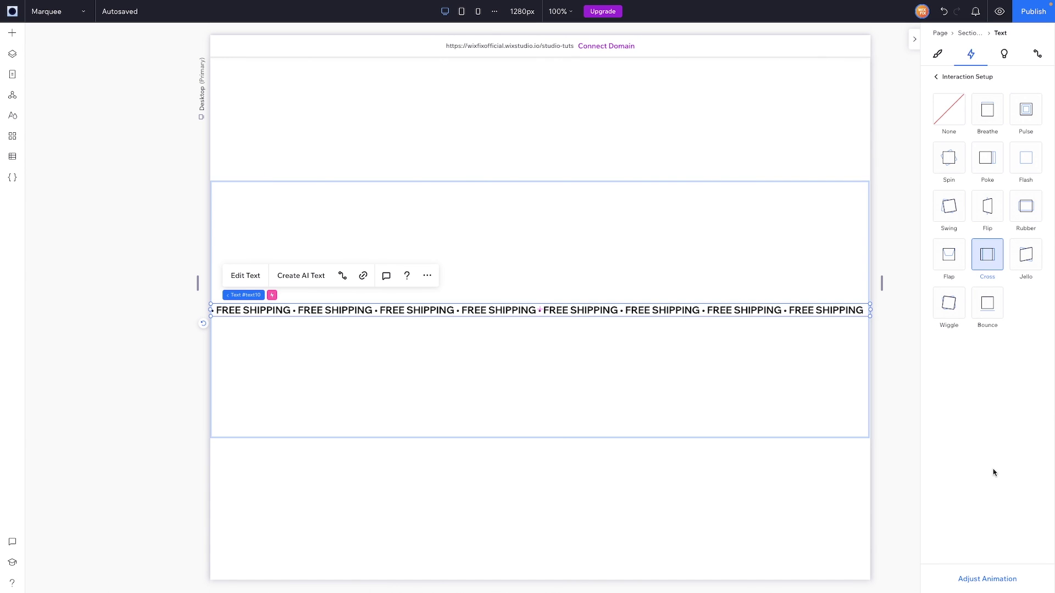
- Set the Cross loop to run From left over 10 s, then preview the page
left_click(970, 582)
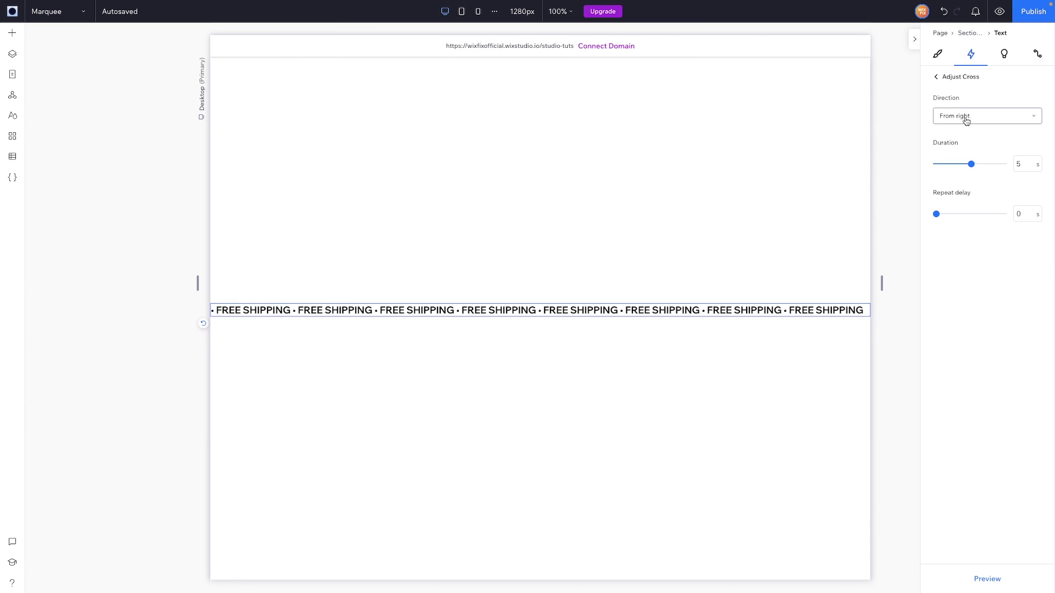
left_click(992, 122)
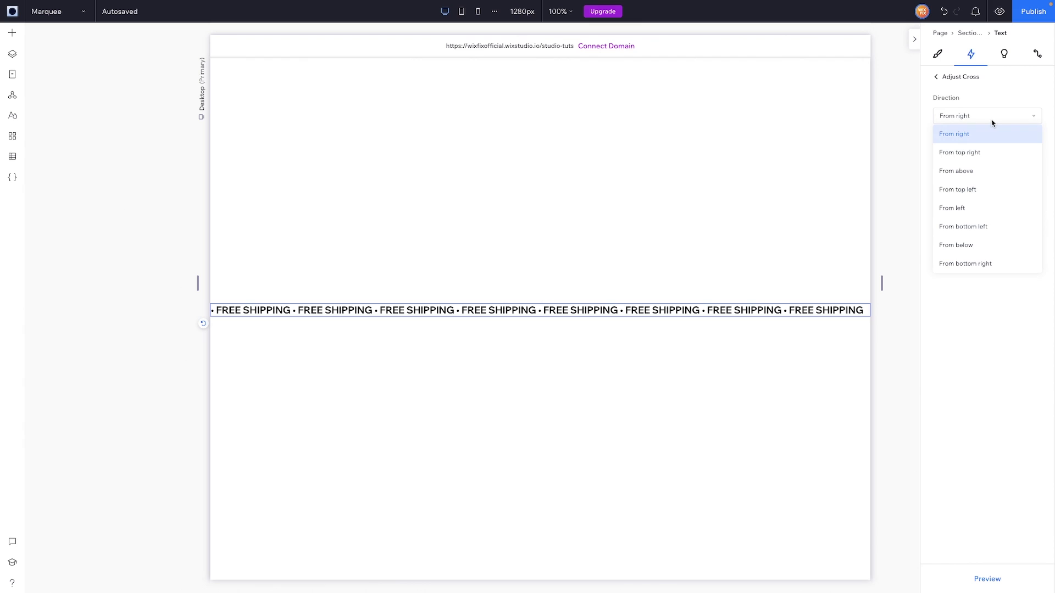
left_click(964, 211)
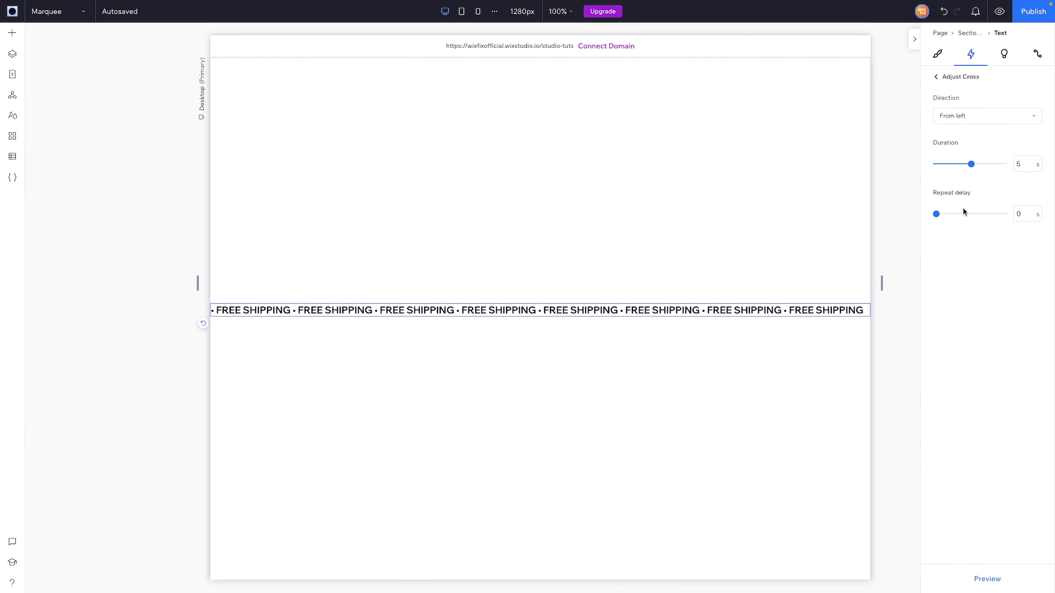
left_click_drag(974, 167, 1016, 168)
left_click(999, 11)
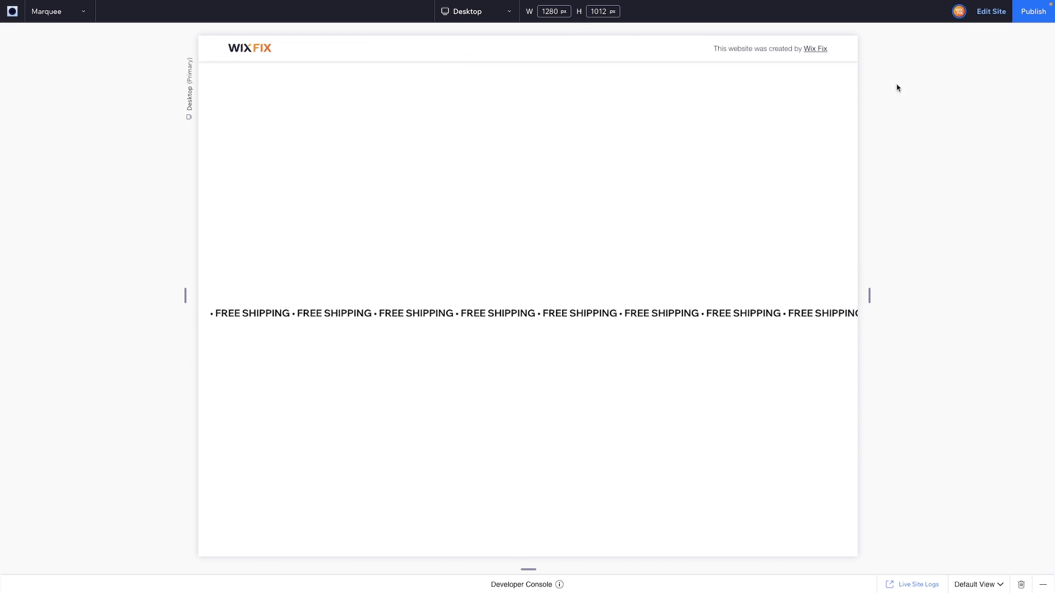
- Exit the preview with Edit Site to get back to the editor
left_click(991, 11)
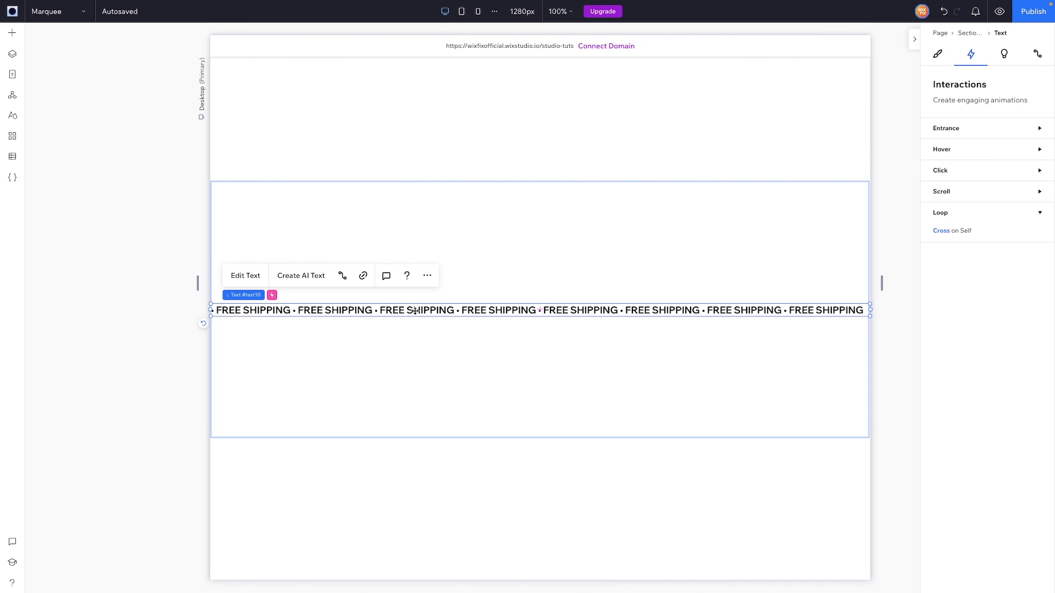
- Duplicate the marquee text and dock the copy left with a 100% left margin
key("ctrl+d")
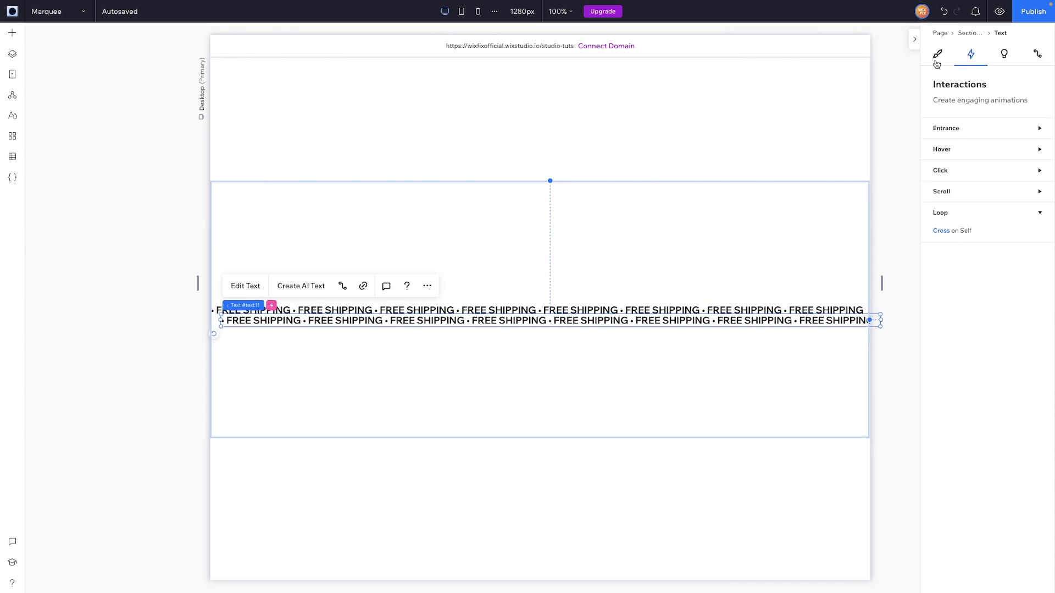
left_click(938, 54)
left_click(954, 79)
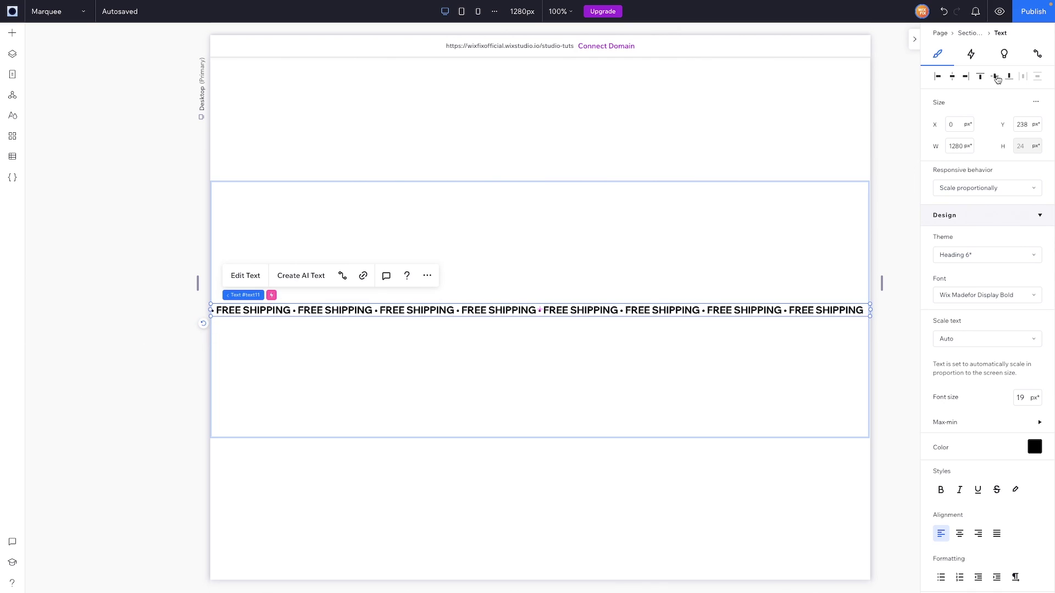
scroll(998, 266, "down", 6)
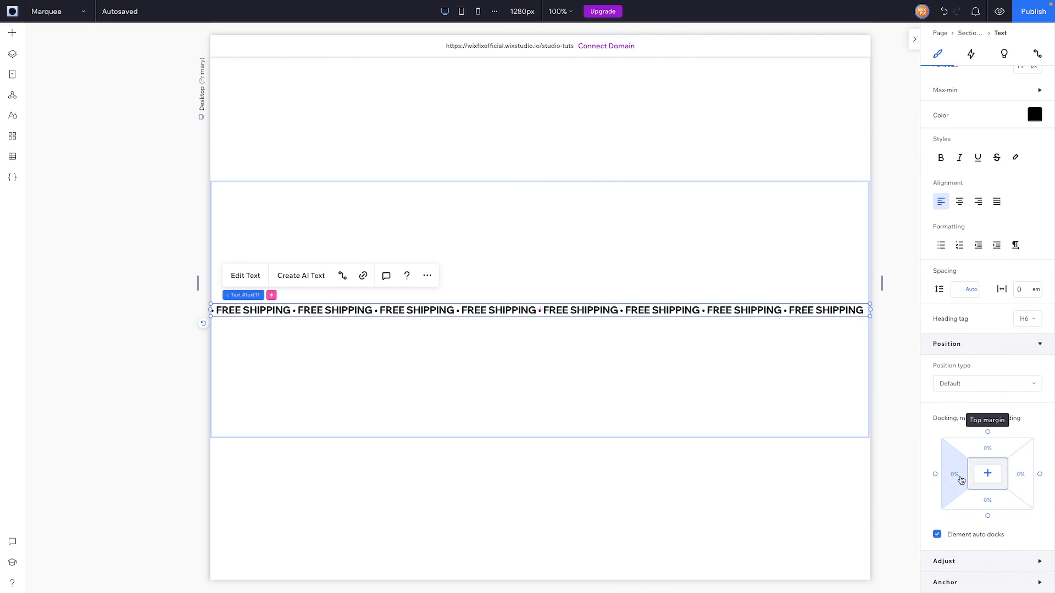
left_click(961, 482)
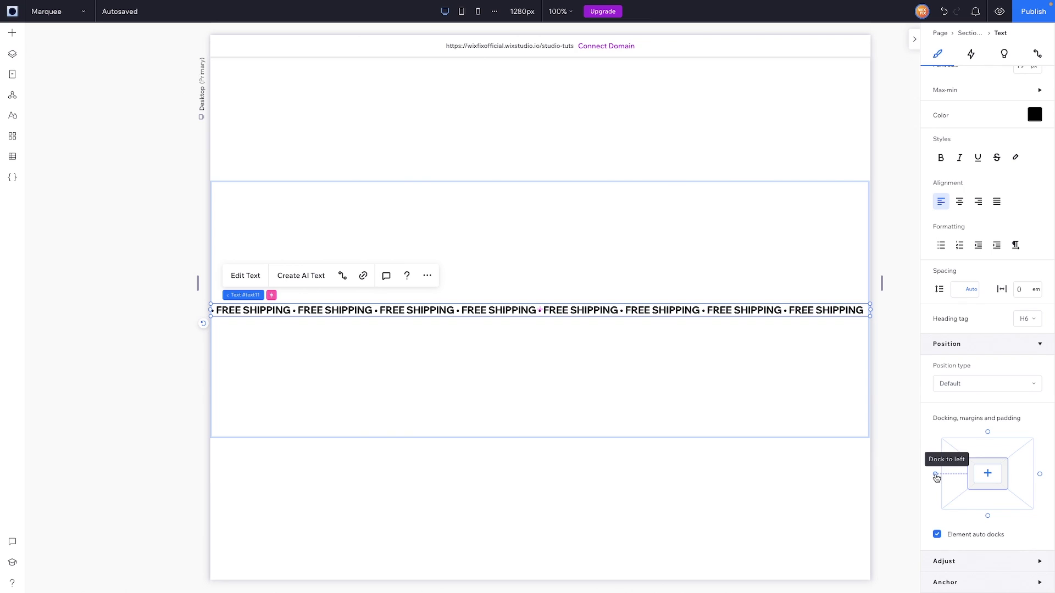
left_click(936, 474)
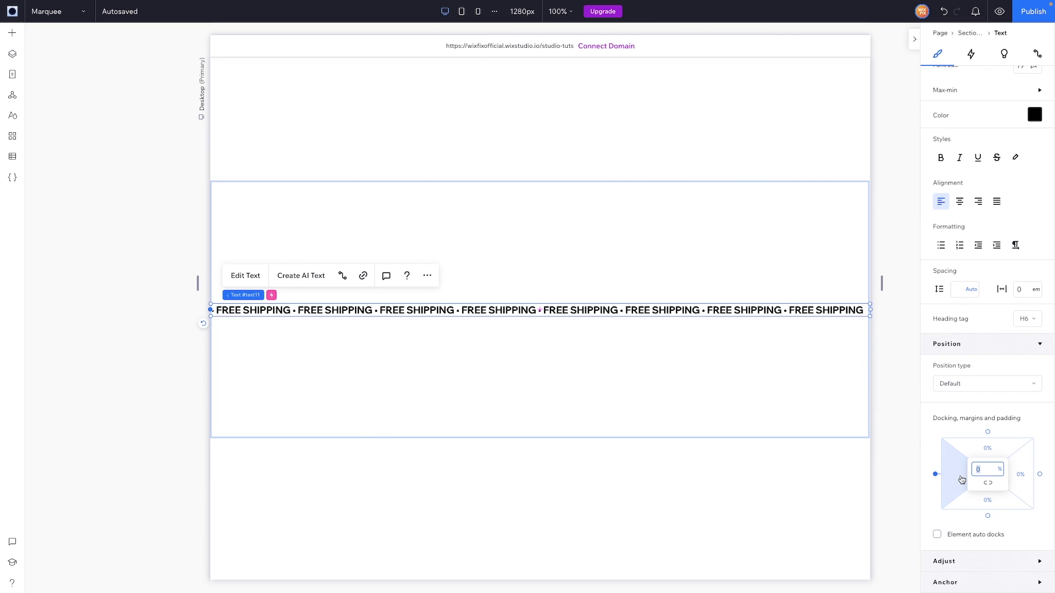
key("Return")
- Preview both scrolling copies, then return to the editor and select the section
scroll(723, 356, "right", 10)
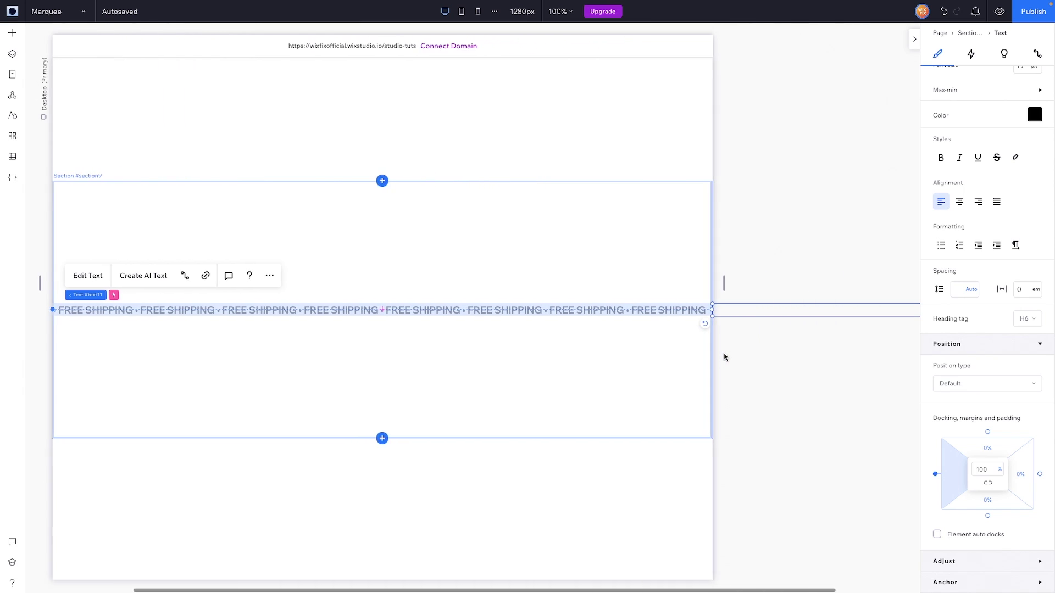
scroll(723, 357, "left", 10)
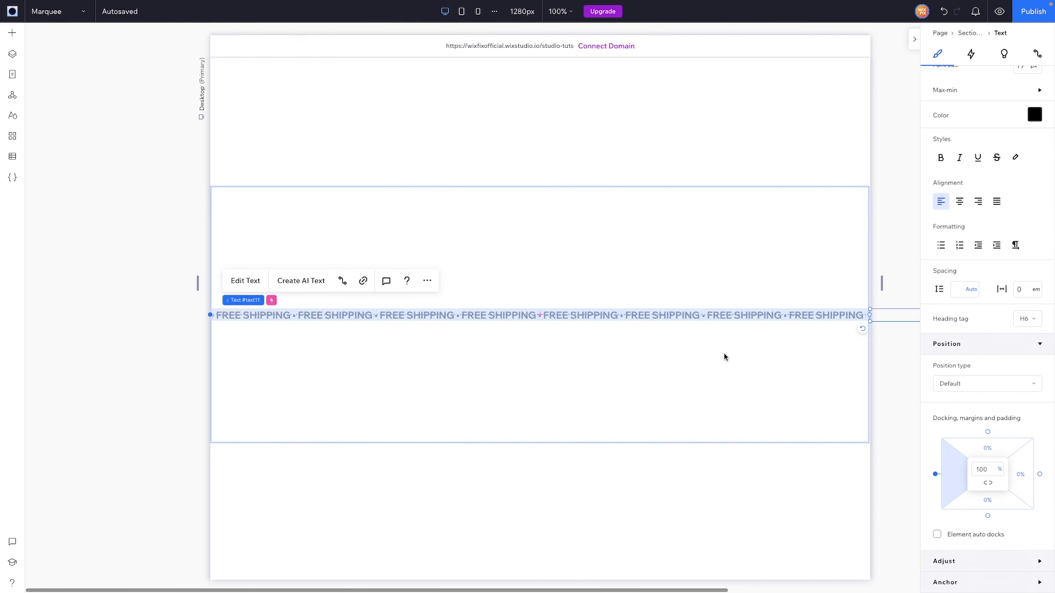
left_click(999, 11)
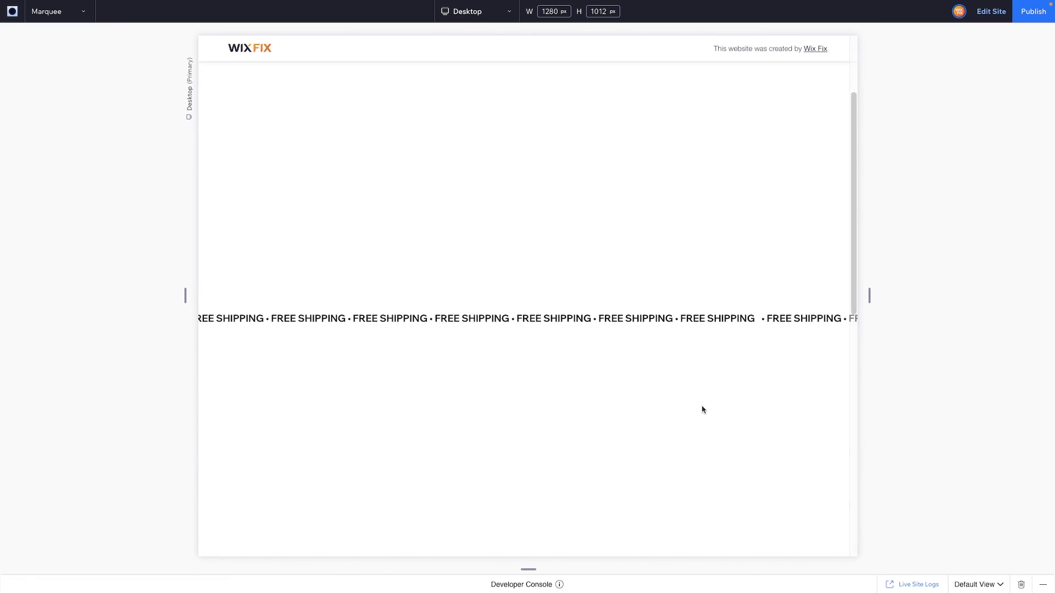
left_click(991, 11)
left_click(576, 268)
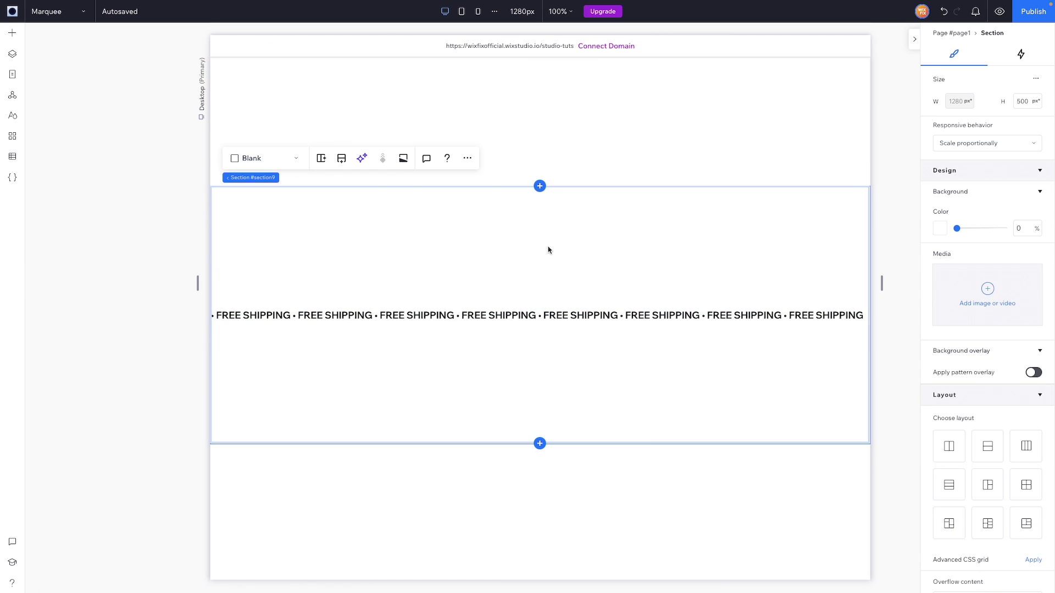
- Set the section's Overflow content option to Hide in its Layout settings
scroll(984, 245, "down", 4)
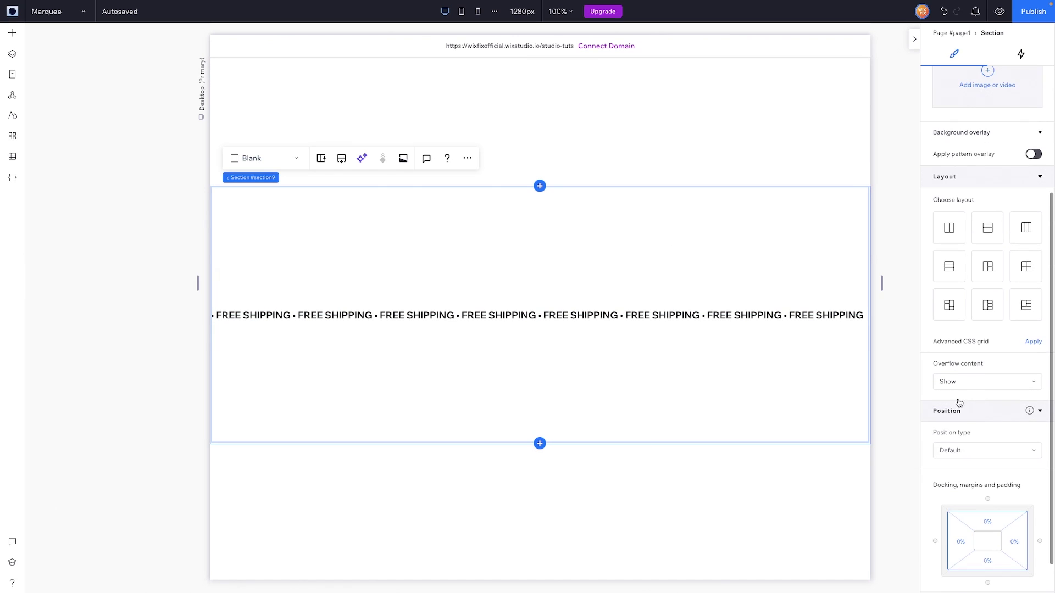
left_click(974, 387)
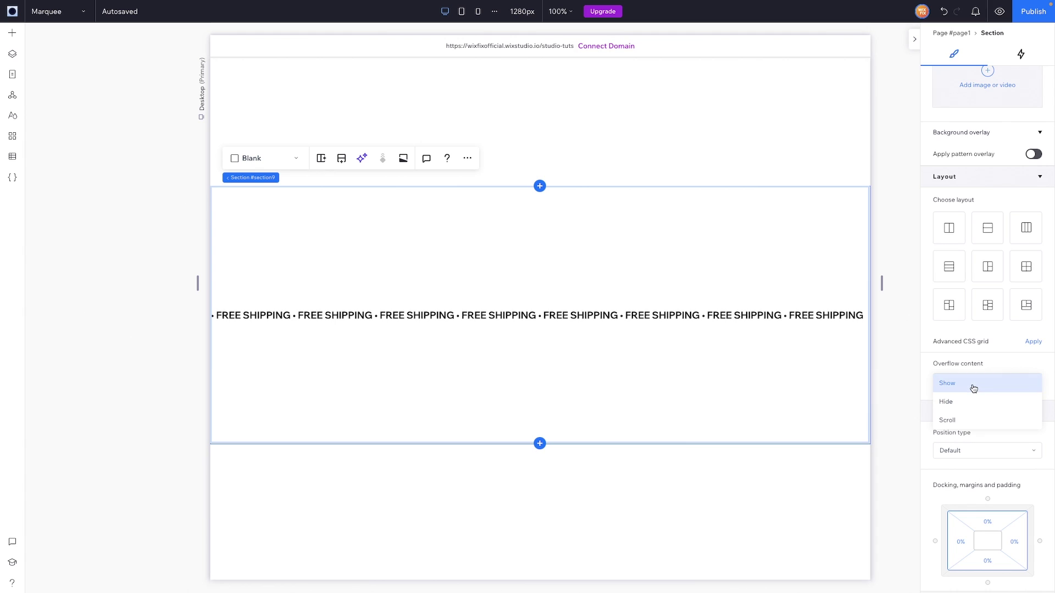
left_click(966, 403)
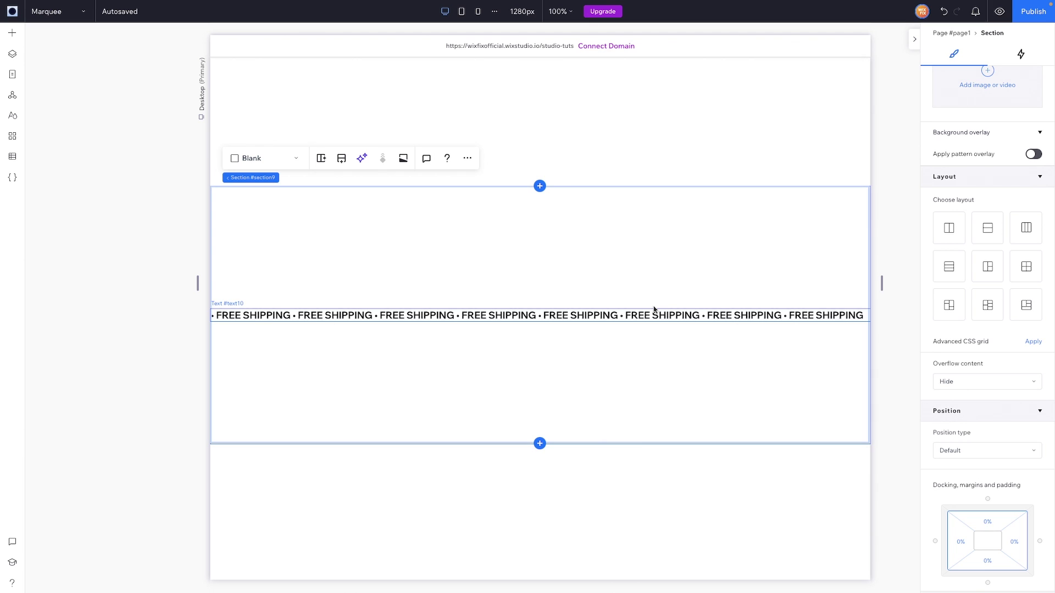
scroll(653, 310, "down", 1)
- Select the logo repeater and the image repeater to check their Loop: Cross animations
scroll(748, 308, "down", 4)
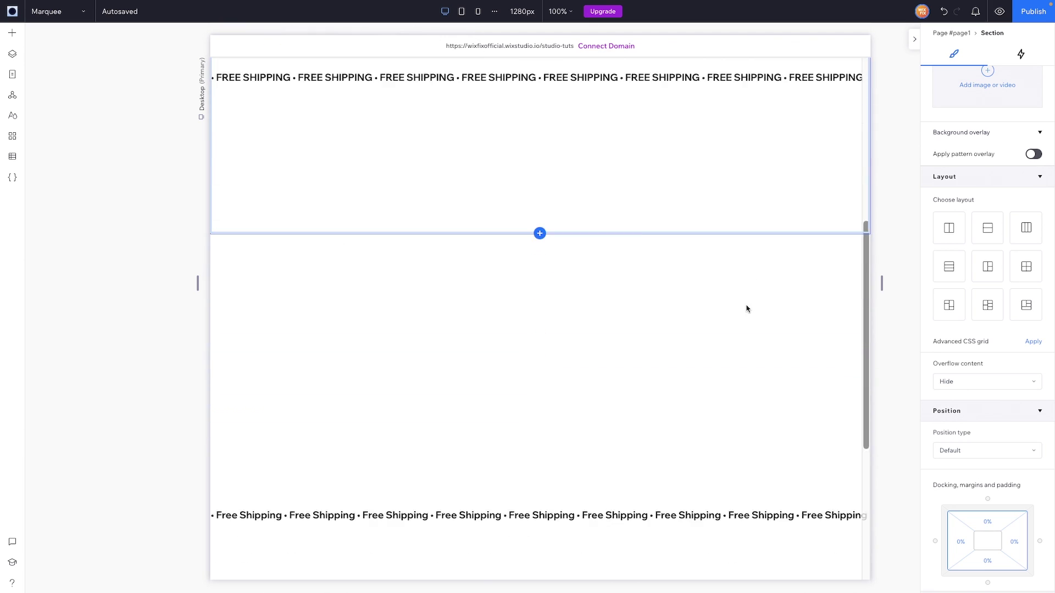
scroll(747, 309, "down", 5)
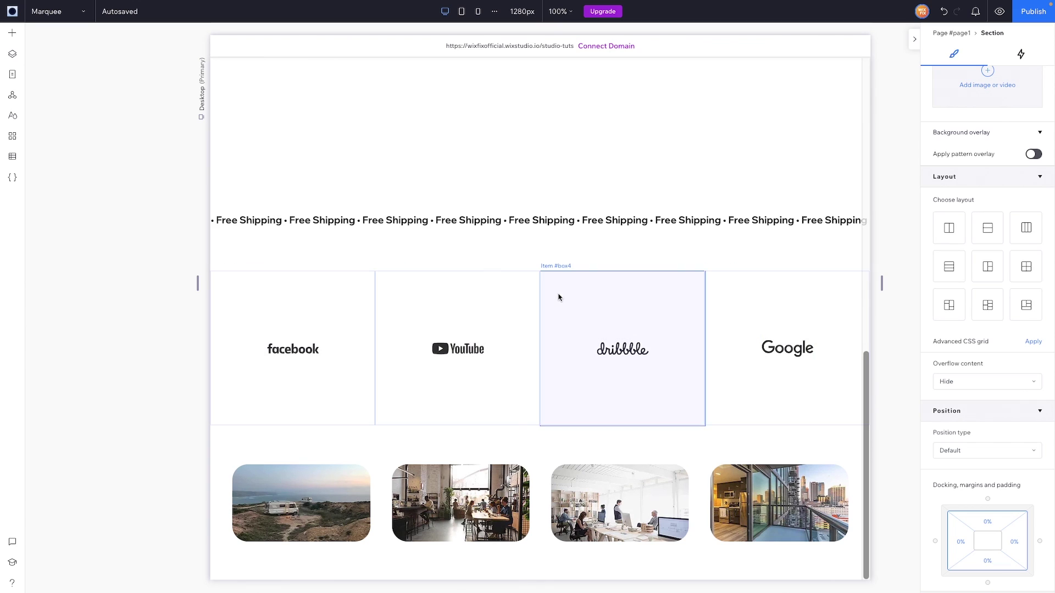
left_click(612, 250)
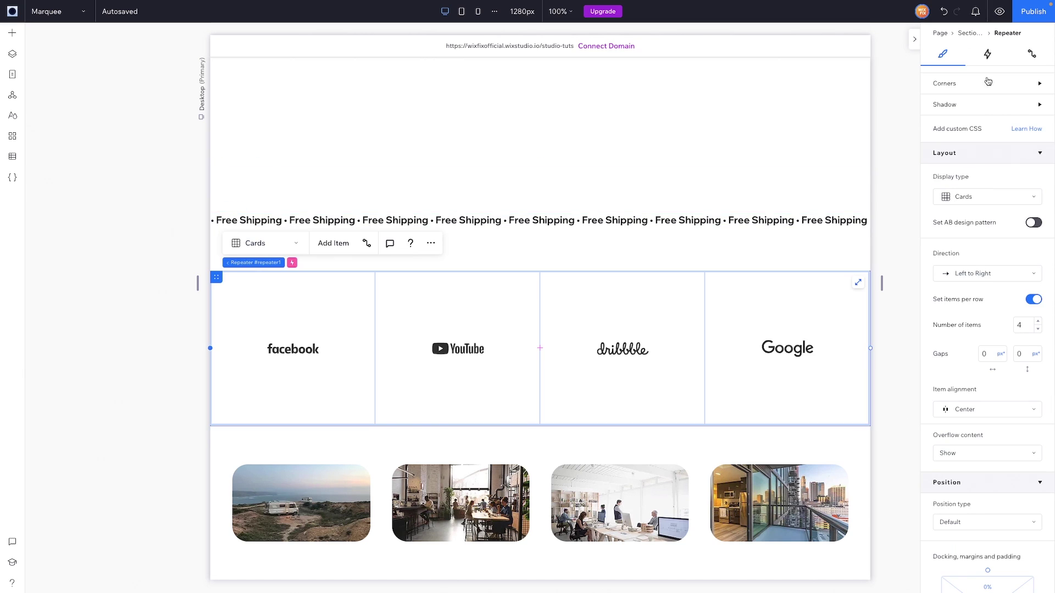
left_click(988, 53)
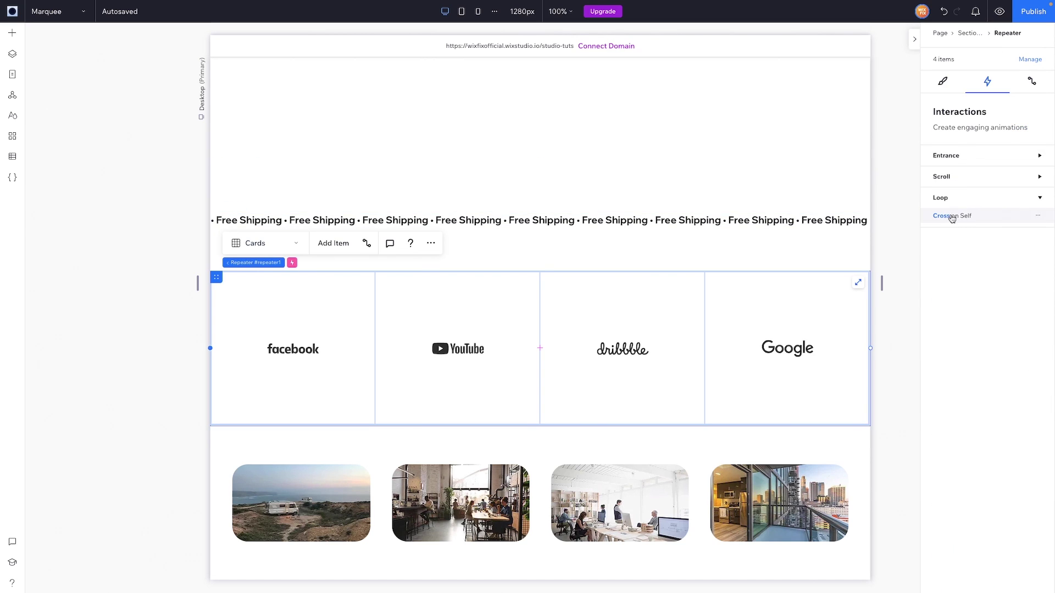
left_click(695, 477)
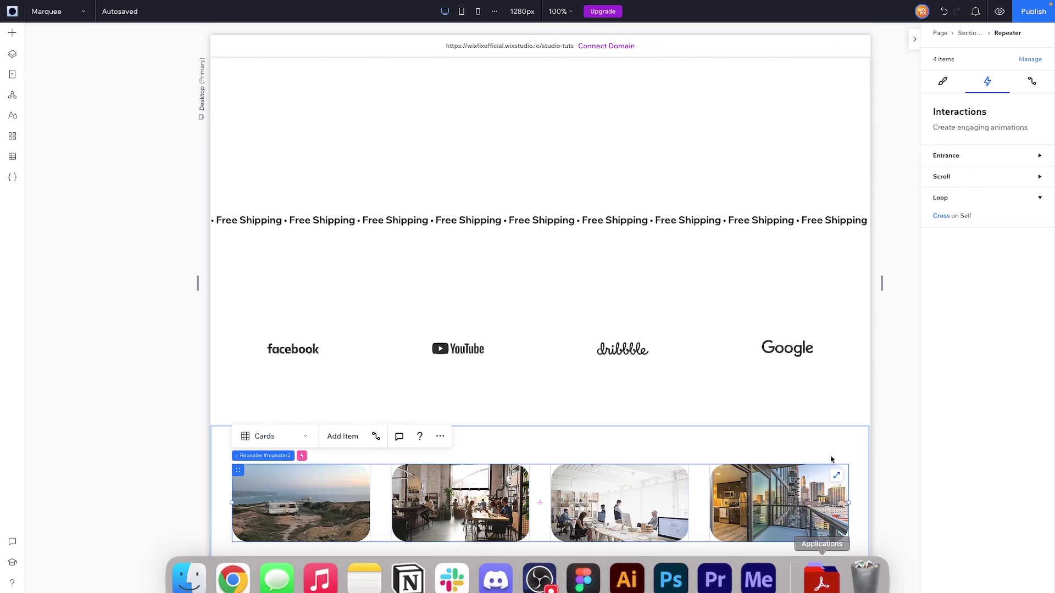
scroll(829, 424, "up", 5)
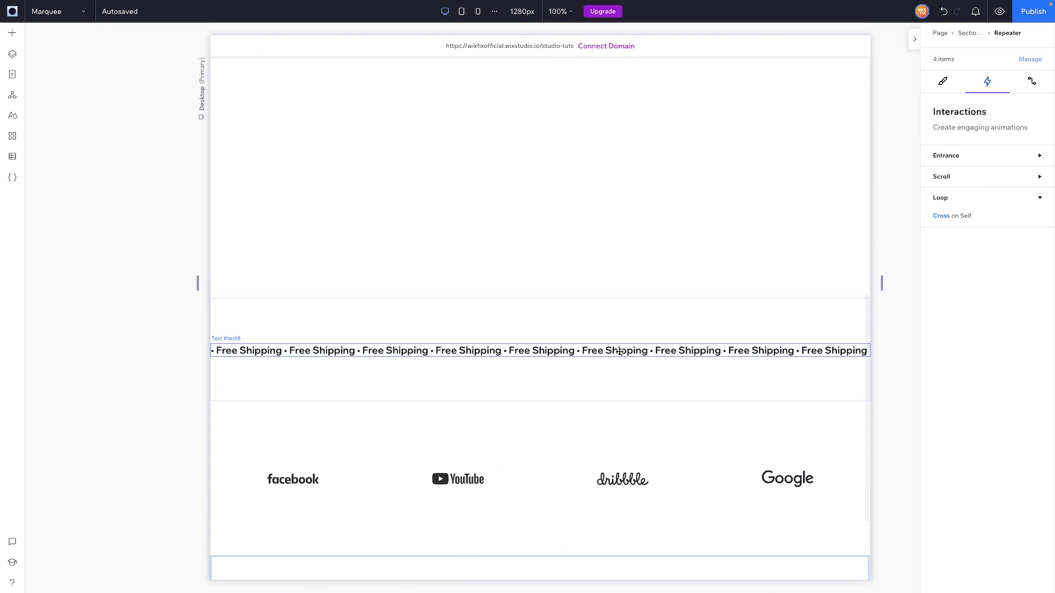